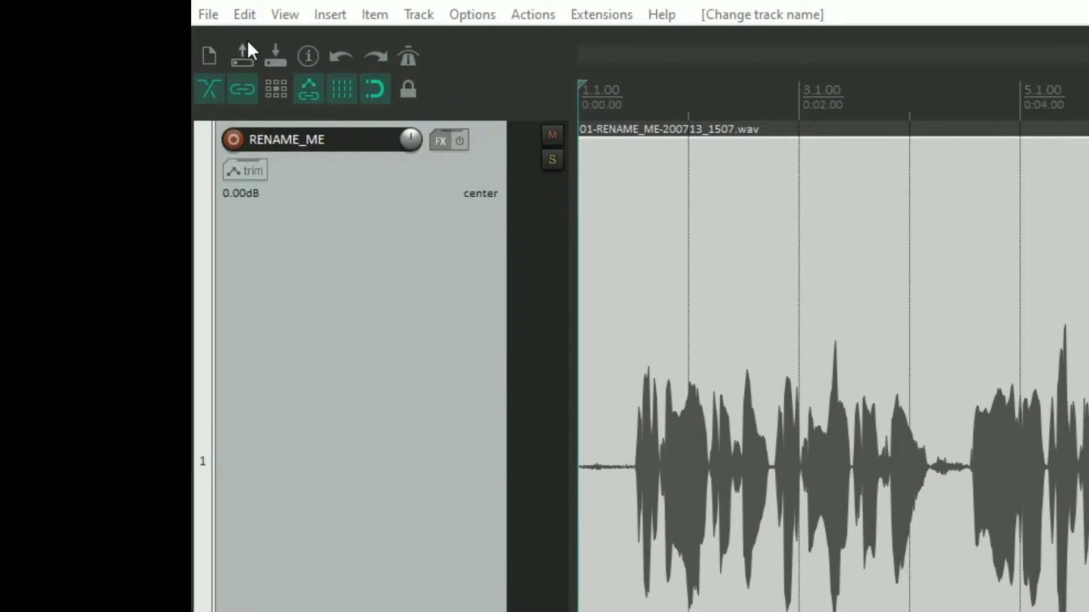
Open REAPER's File menu for the project with the RENAME_ME recording
{"action": "left_click", "coordinate": [211, 19]}
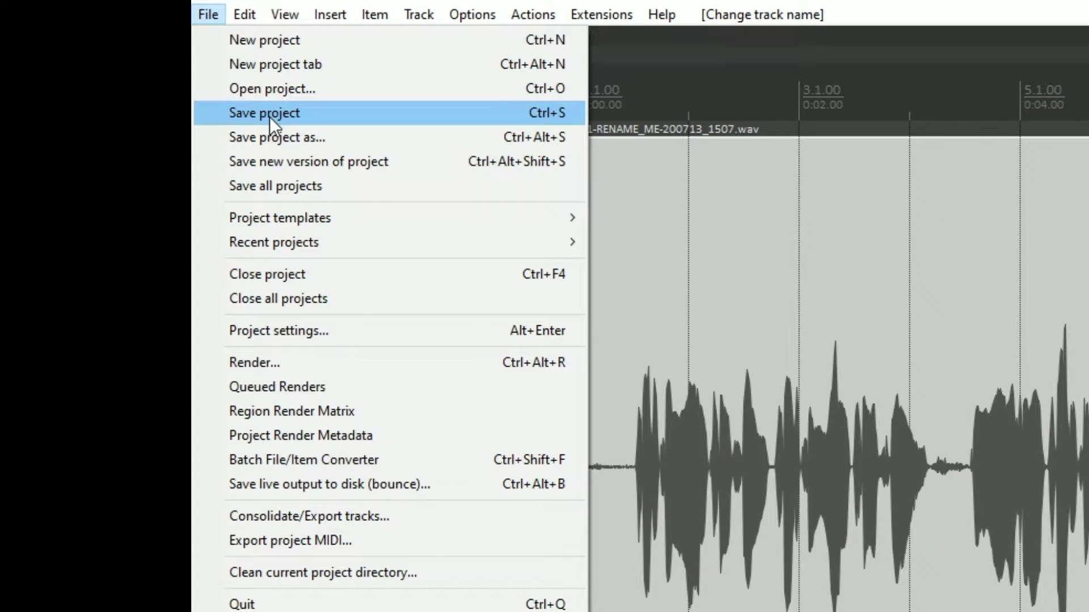
Begin saving the project and name it Test123
{"action": "left_click", "coordinate": [546, 111]}
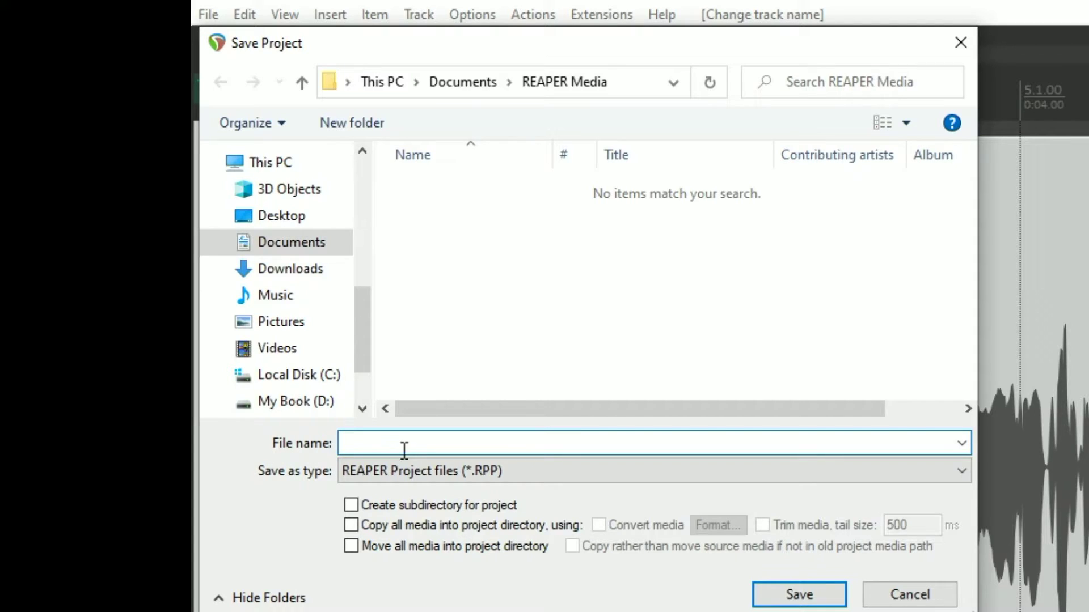
{"action": "type", "text": "Test123"}
Enable 'Create subdirectory for project' and 'Move all media into project directory'
{"action": "left_click", "coordinate": [353, 503]}
{"action": "left_click", "coordinate": [351, 547]}
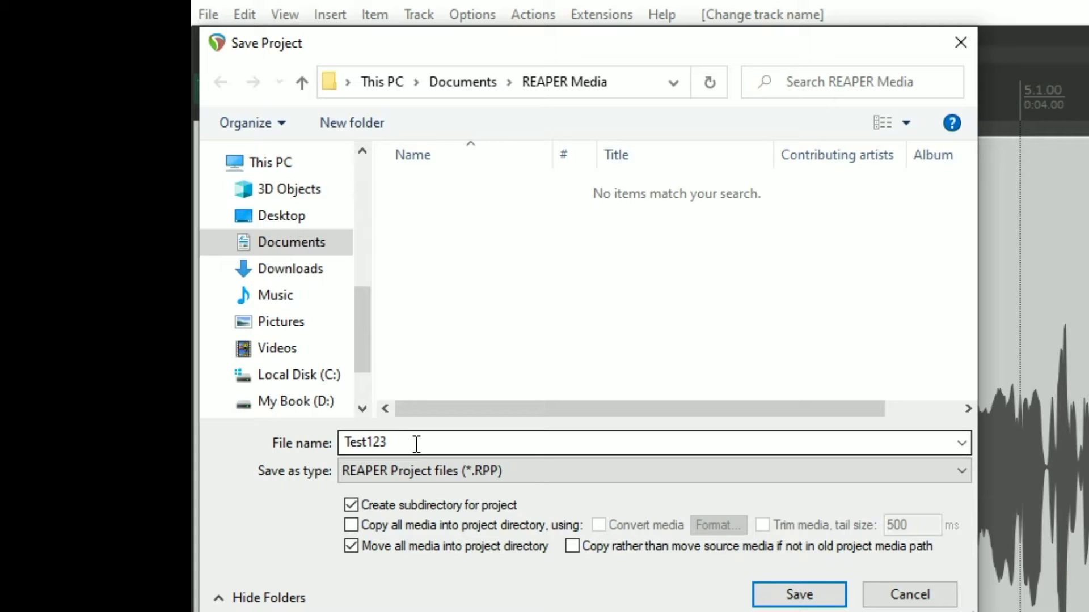
Leave 'Copy rather than move source media' unticked and save the project as Test123
{"action": "left_click", "coordinate": [572, 546]}
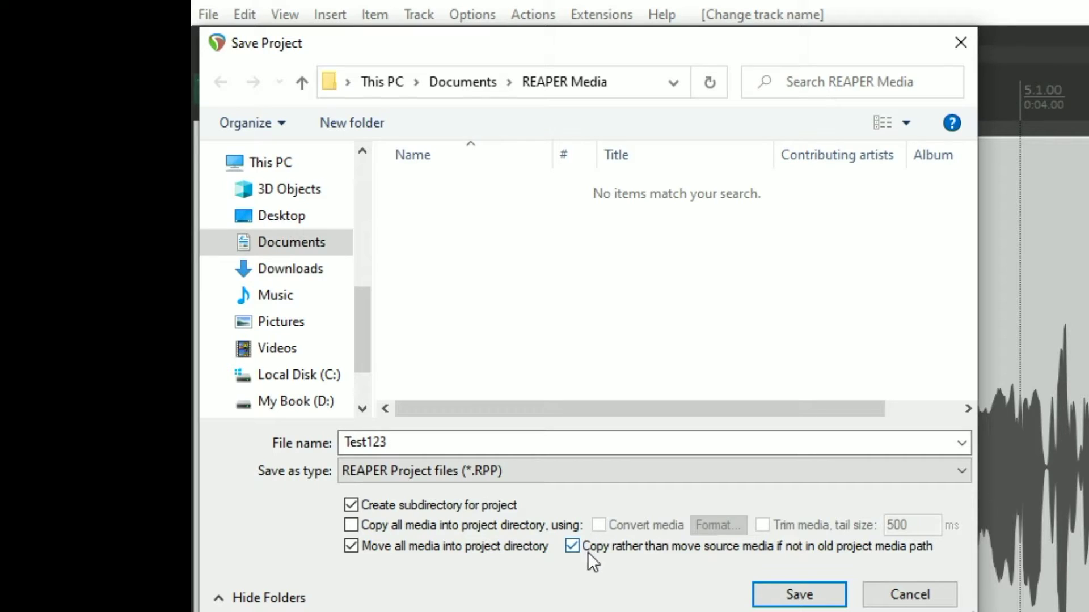
{"action": "left_click", "coordinate": [572, 546]}
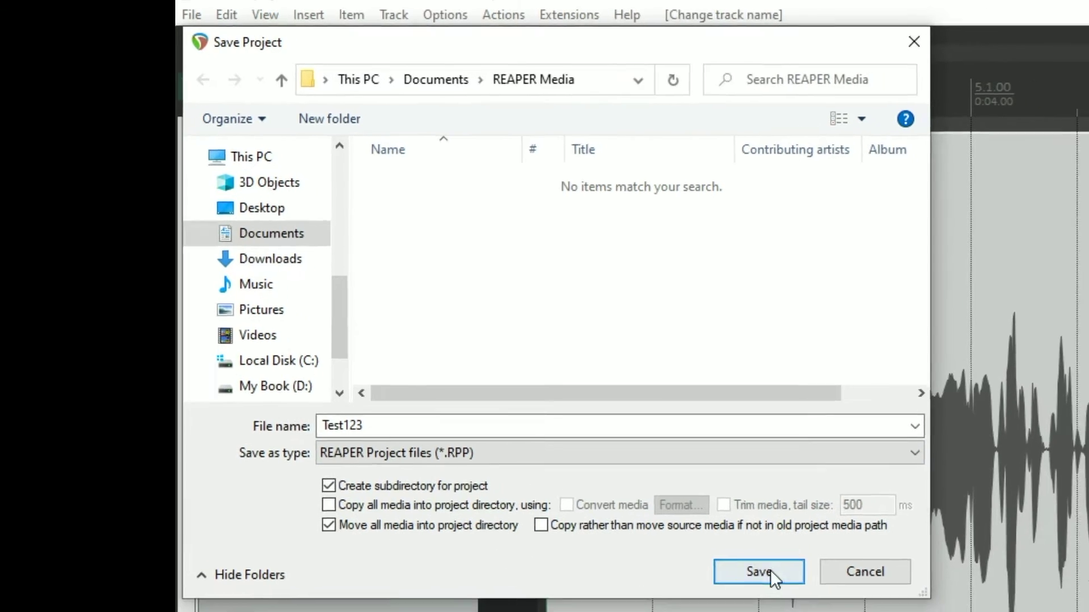
{"action": "left_click", "coordinate": [771, 573]}
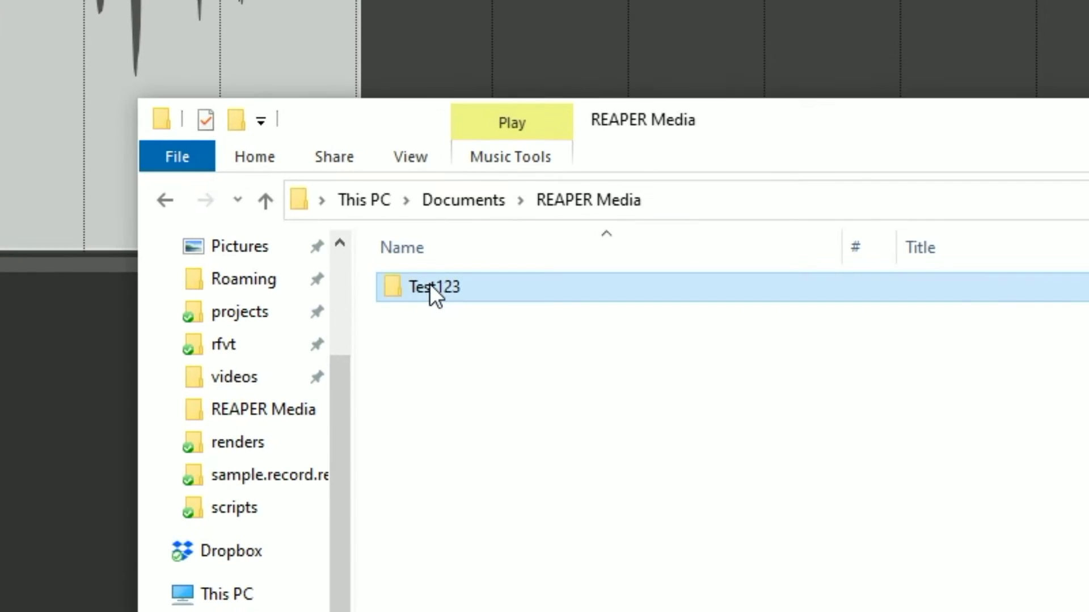
Verify the Test123 folder holds Test123.rpp and a media folder with the wav, then return to REAPER
{"action": "double_click", "coordinate": [471, 330]}
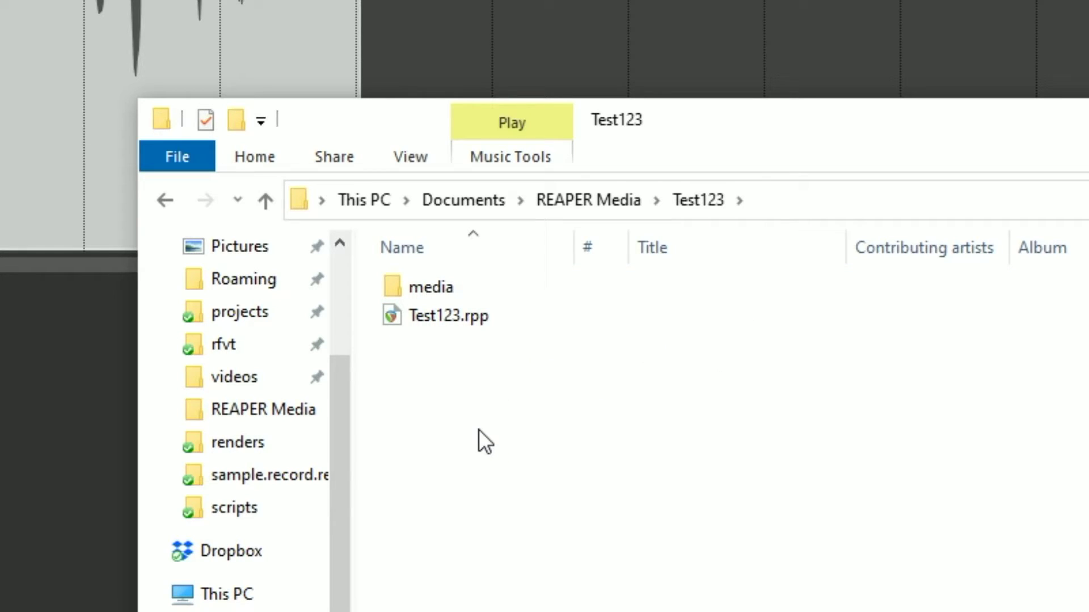
{"action": "double_click", "coordinate": [425, 286]}
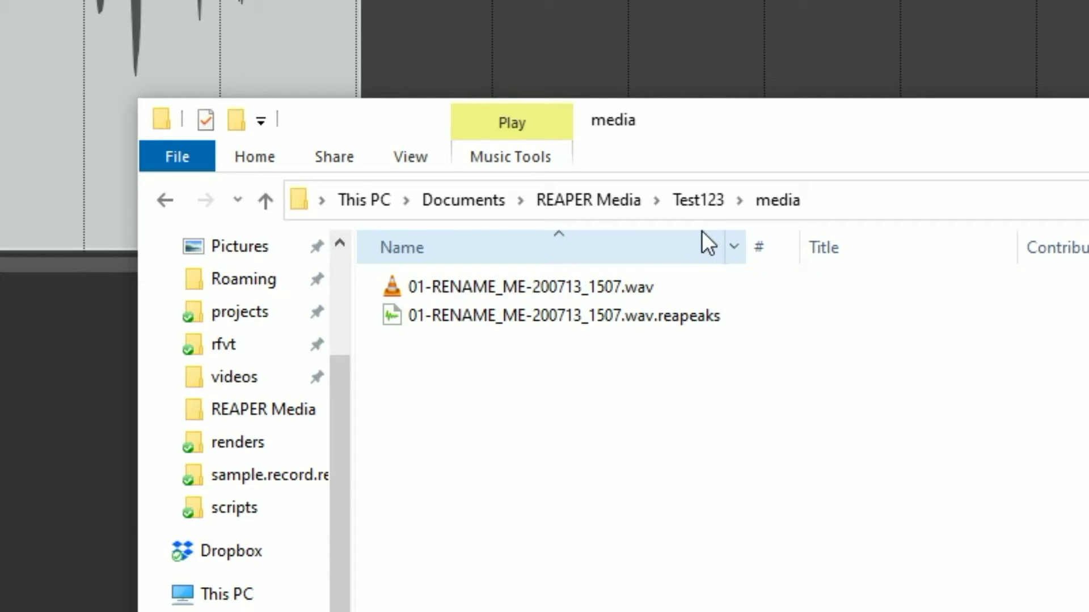
{"action": "left_click", "coordinate": [705, 200]}
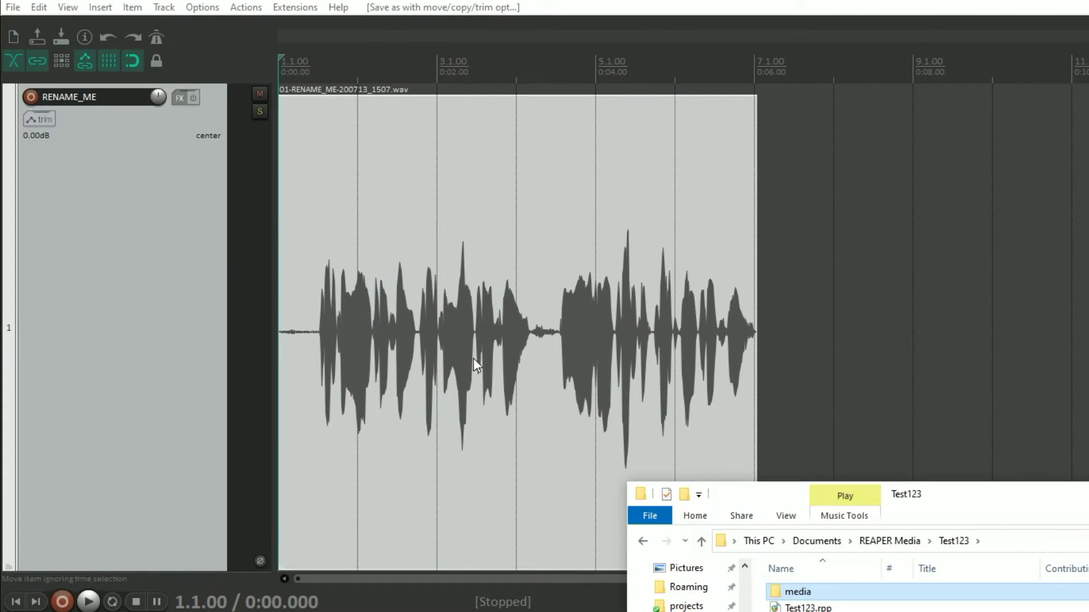
{"action": "left_click", "coordinate": [473, 358]}
Set the default render path to 'renders' in Preferences > Paths and apply it
{"action": "left_click", "coordinate": [203, 8]}
{"action": "left_click", "coordinate": [253, 600]}
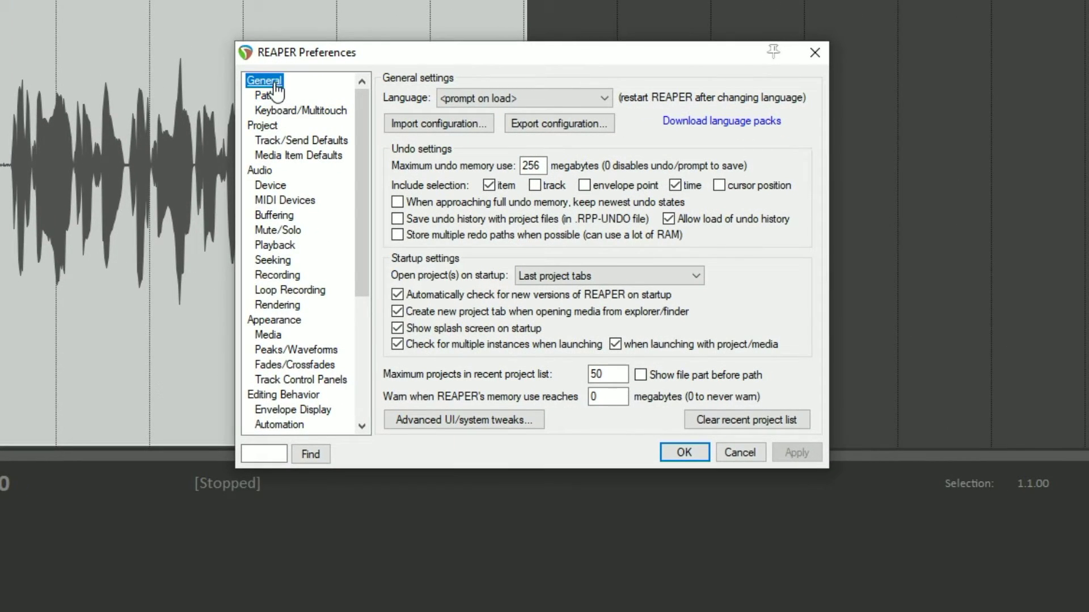
{"action": "left_click", "coordinate": [270, 95]}
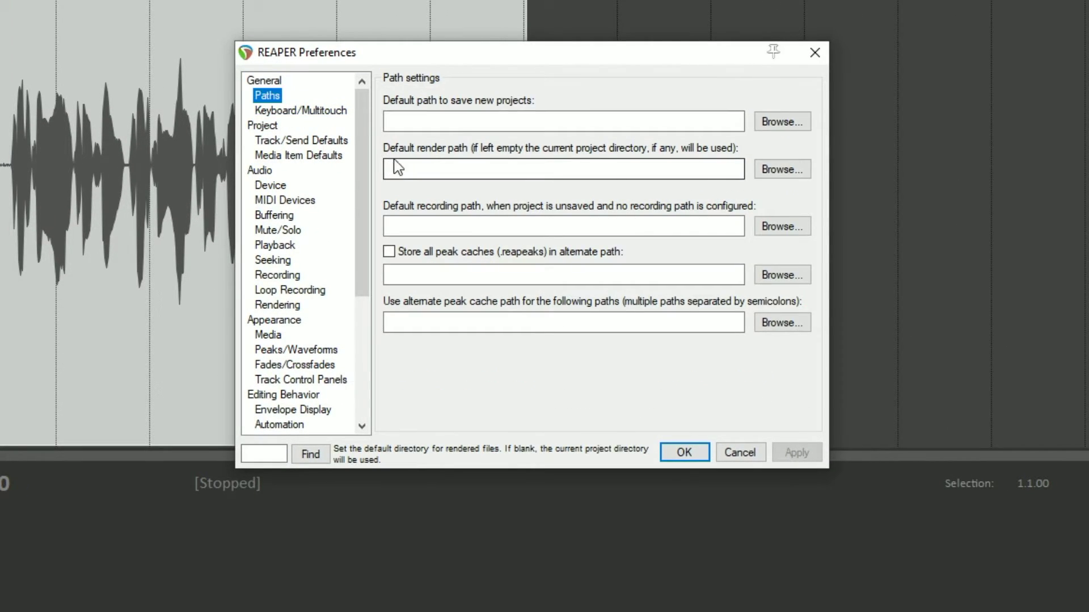
{"action": "left_click", "coordinate": [512, 171]}
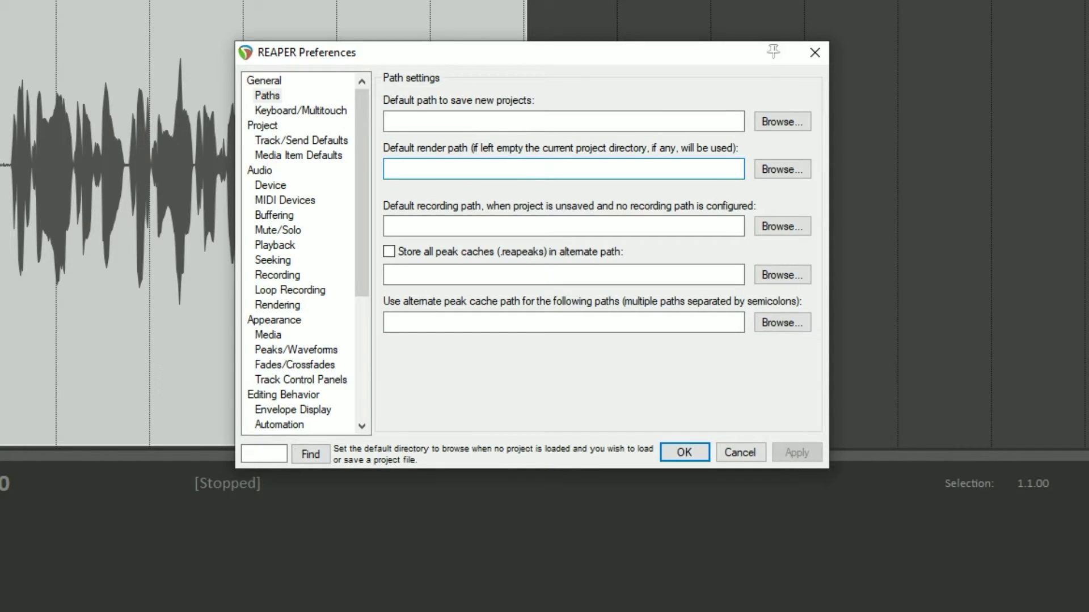
{"action": "key", "text": "alt+Tab"}
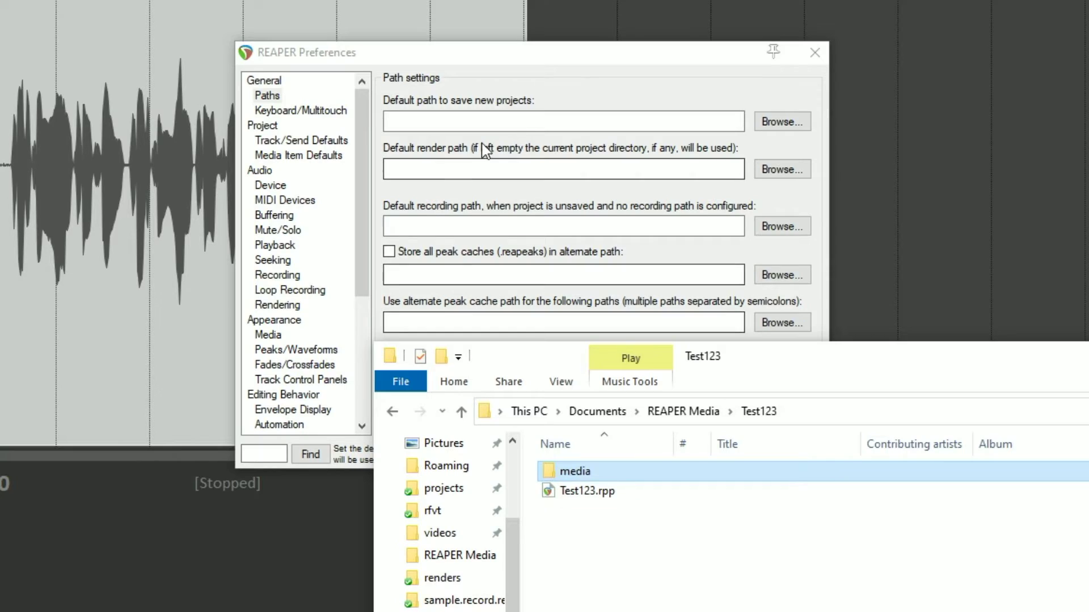
{"action": "left_click", "coordinate": [488, 169]}
{"action": "type", "text": "c:\renders"}
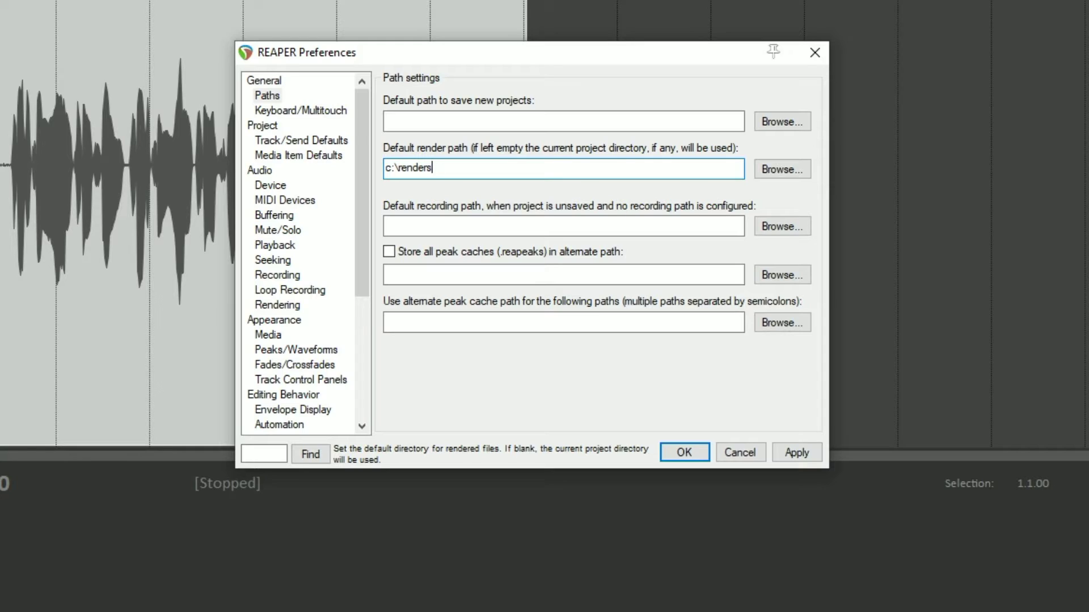
{"action": "key", "text": "Left"}
{"action": "key", "text": "Left"}
{"action": "key", "text": "Left"}
{"action": "key", "text": "Left"}
{"action": "key", "text": "Left"}
{"action": "key", "text": "Left"}
{"action": "key", "text": "BackSpace"}
{"action": "key", "text": "BackSpace"}
{"action": "key", "text": "BackSpace"}
{"action": "key", "text": "Right"}
{"action": "key", "text": "End"}
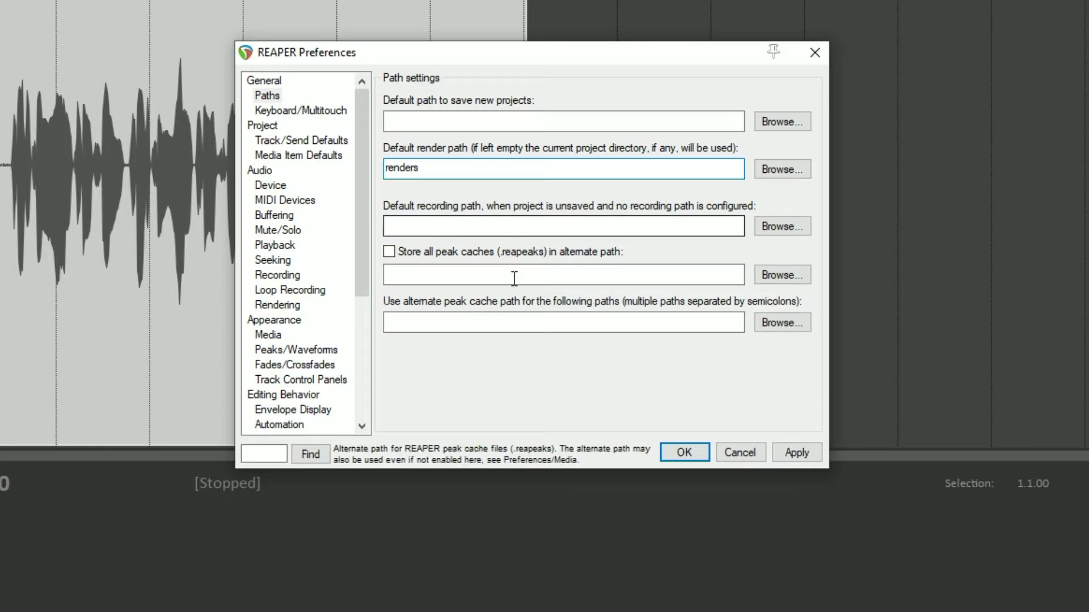
{"action": "left_click", "coordinate": [792, 453]}
{"action": "left_click", "coordinate": [684, 454]}
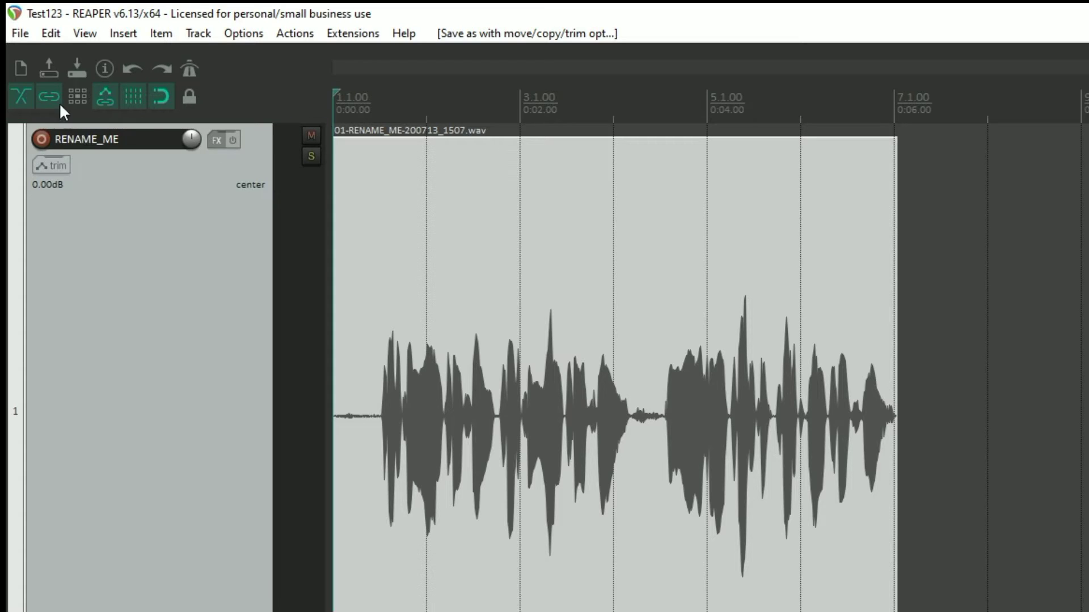
Open Render to File and untick the 1000 ms Tail so the render ends at 0:06.029
{"action": "left_click", "coordinate": [19, 34]}
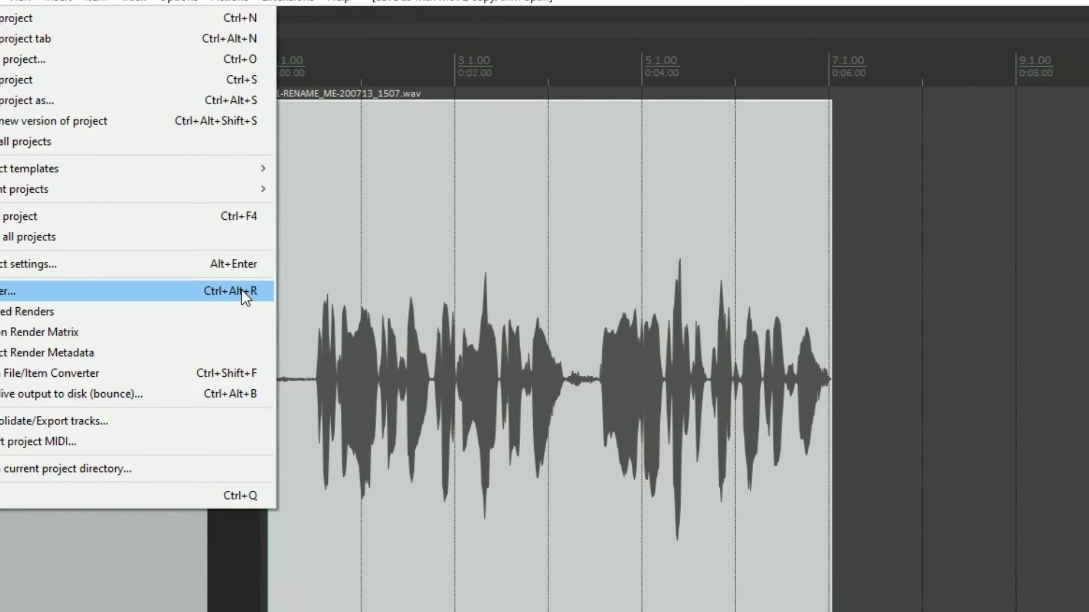
{"action": "left_click", "coordinate": [310, 331]}
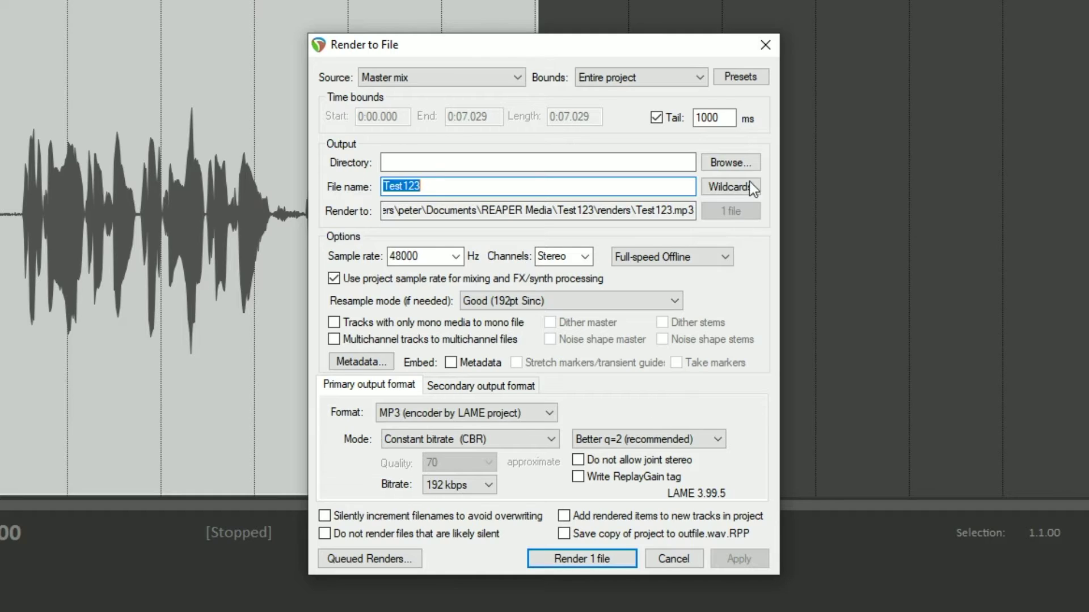
{"action": "left_click", "coordinate": [657, 118]}
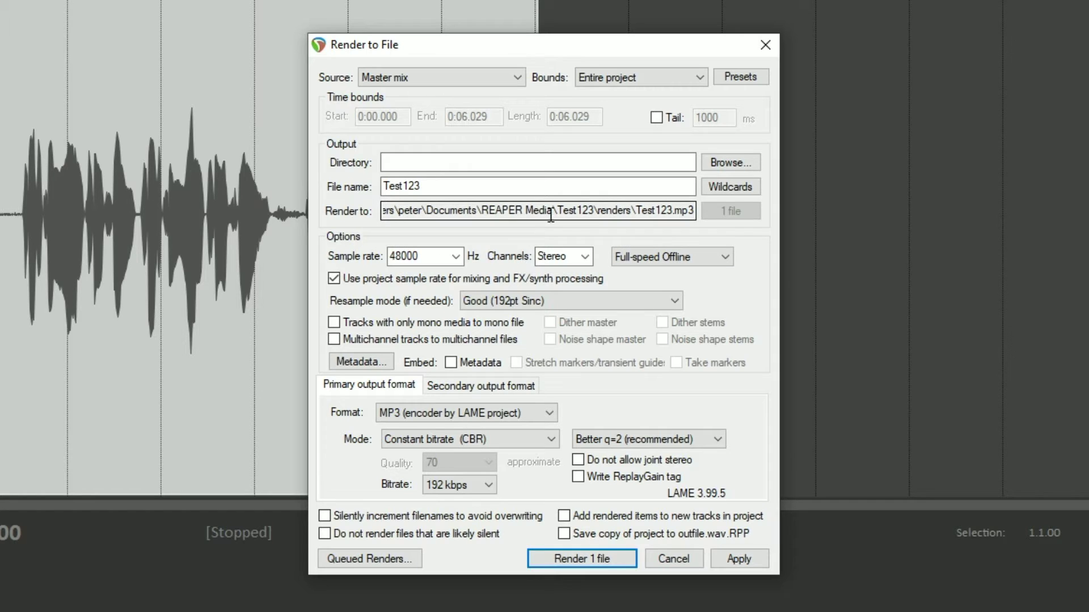
Replace the Test123 render file name with the wildcards $project_$author
{"action": "left_click", "coordinate": [397, 164]}
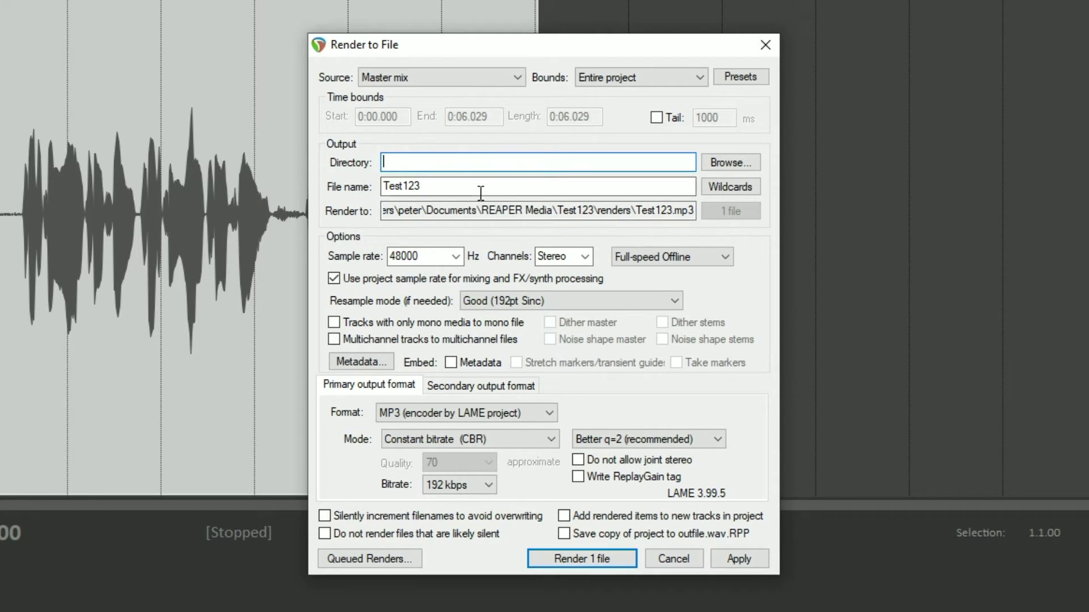
{"action": "double_click", "coordinate": [420, 186]}
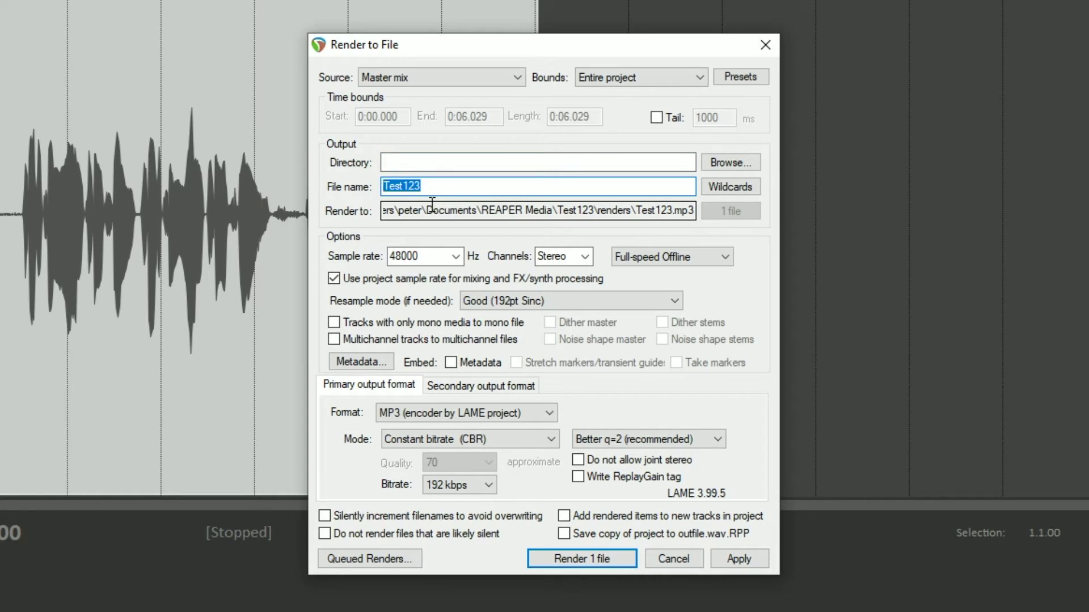
{"action": "key", "text": "BackSpace"}
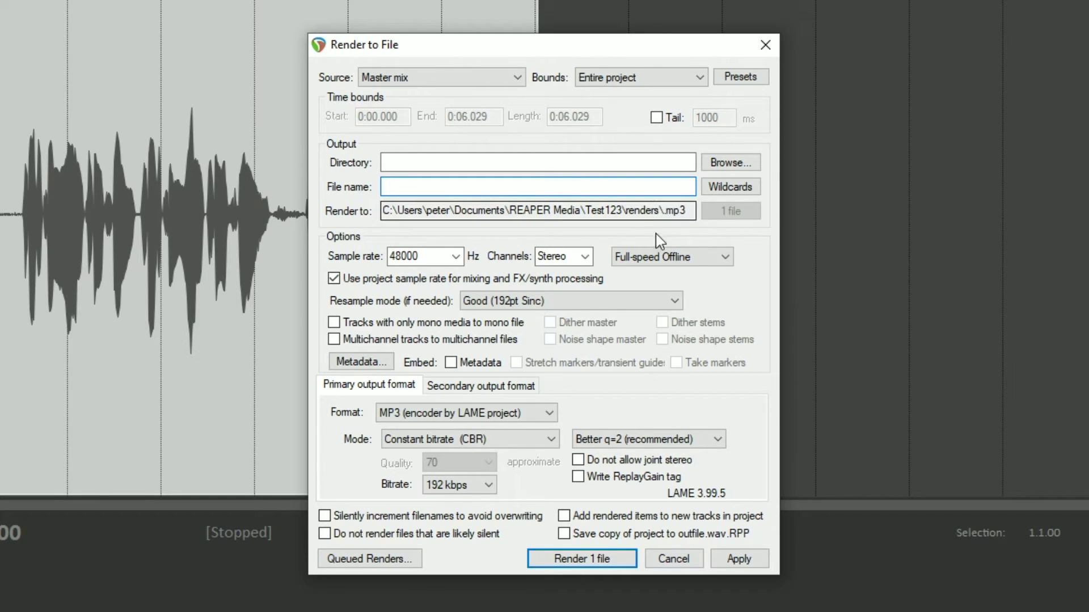
{"action": "left_click", "coordinate": [728, 187]}
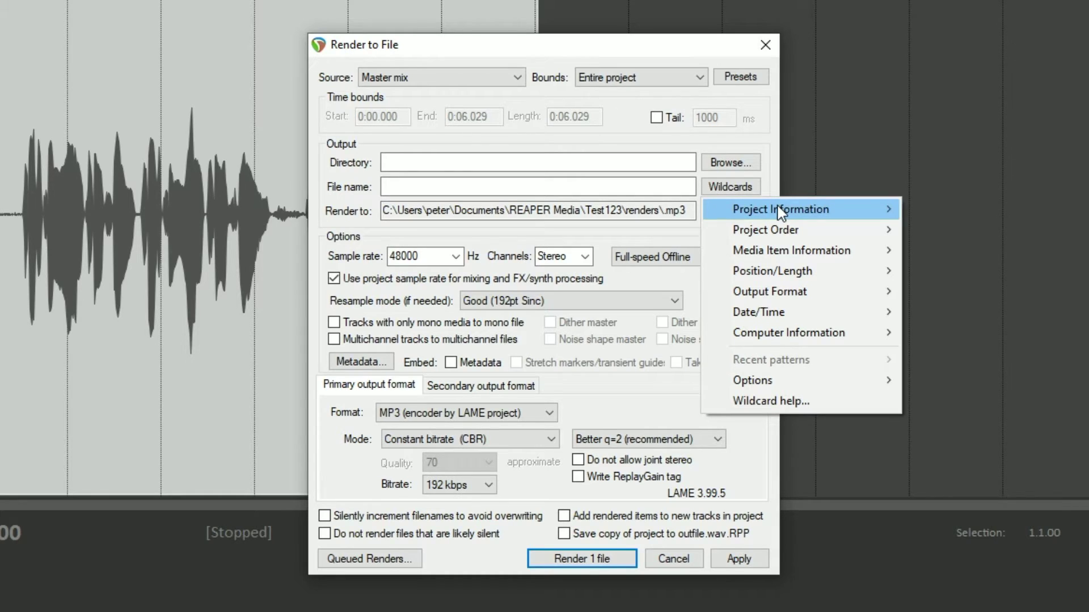
{"action": "mouse_move", "coordinate": [781, 214]}
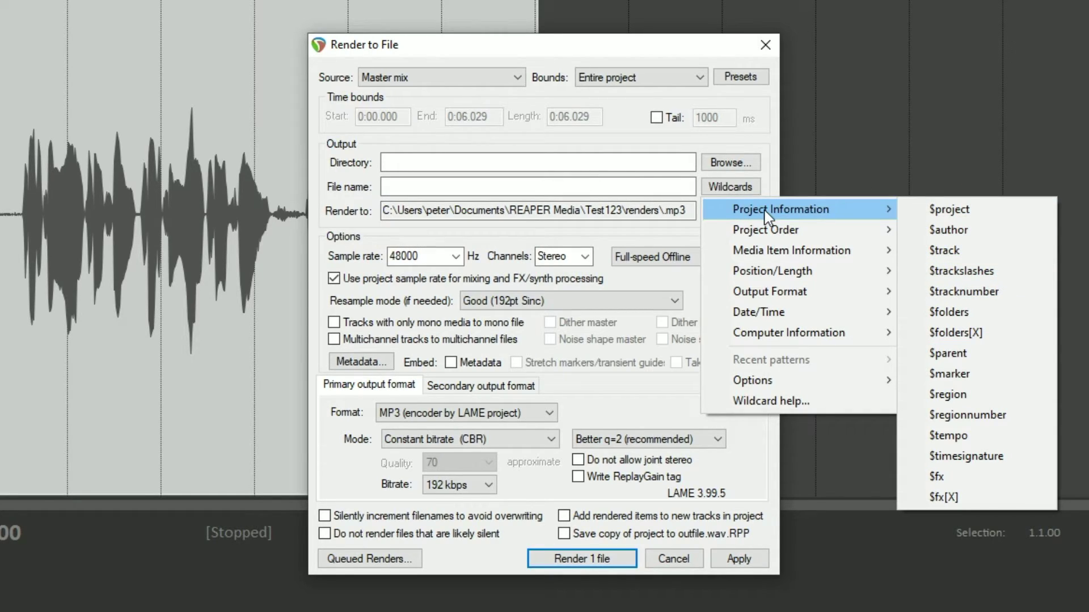
{"action": "mouse_move", "coordinate": [826, 207]}
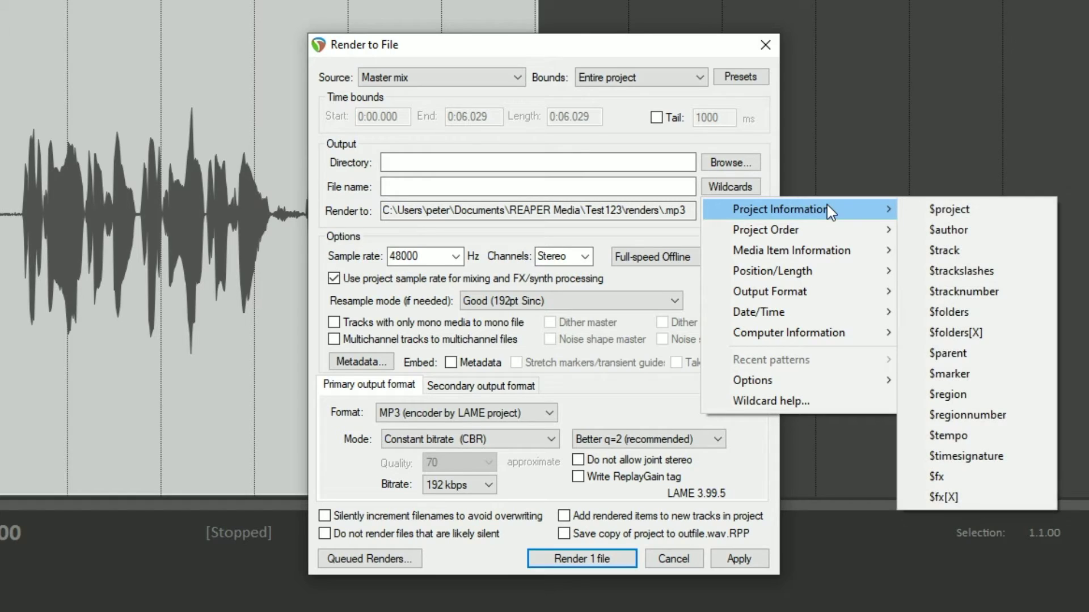
{"action": "left_click", "coordinate": [948, 210]}
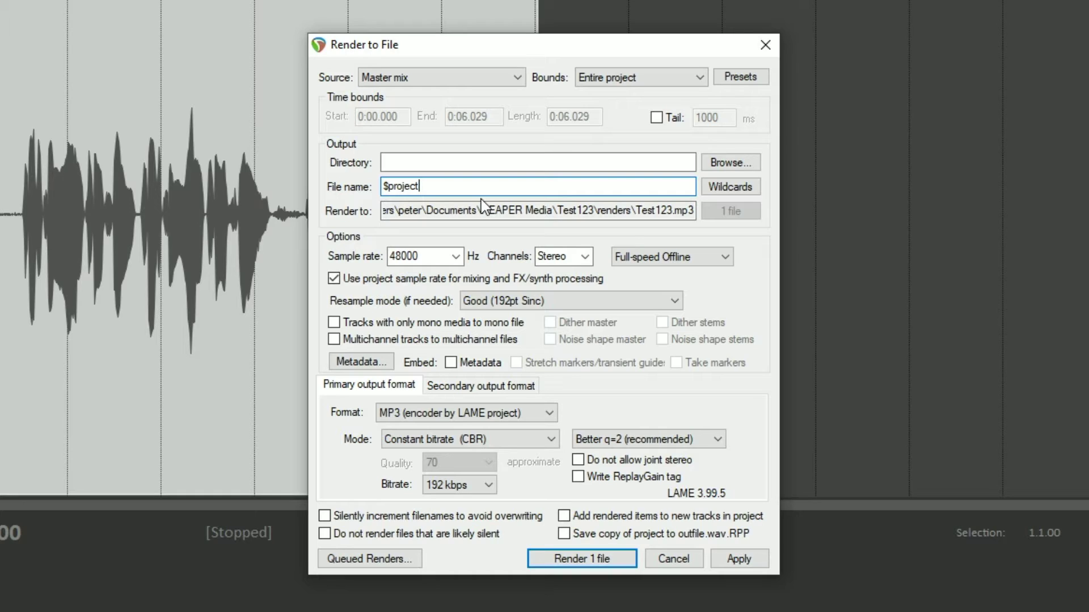
{"action": "type", "text": "_"}
{"action": "left_click", "coordinate": [732, 188]}
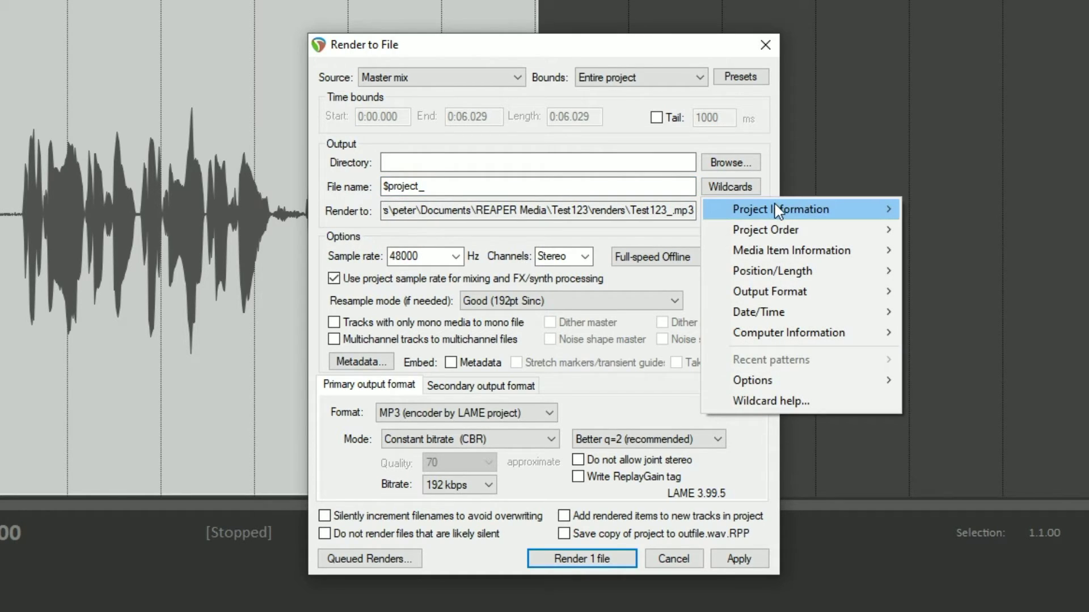
{"action": "left_click", "coordinate": [952, 230]}
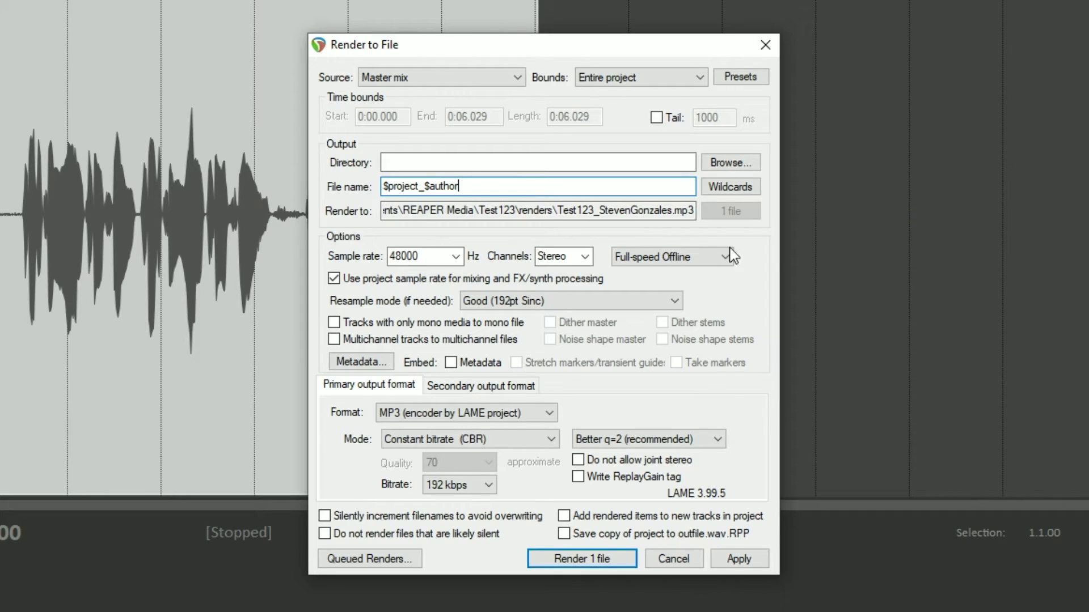
{"action": "left_click_drag", "start_coordinate": [599, 210], "coordinate": [672, 210]}
{"action": "left_click", "coordinate": [475, 189]}
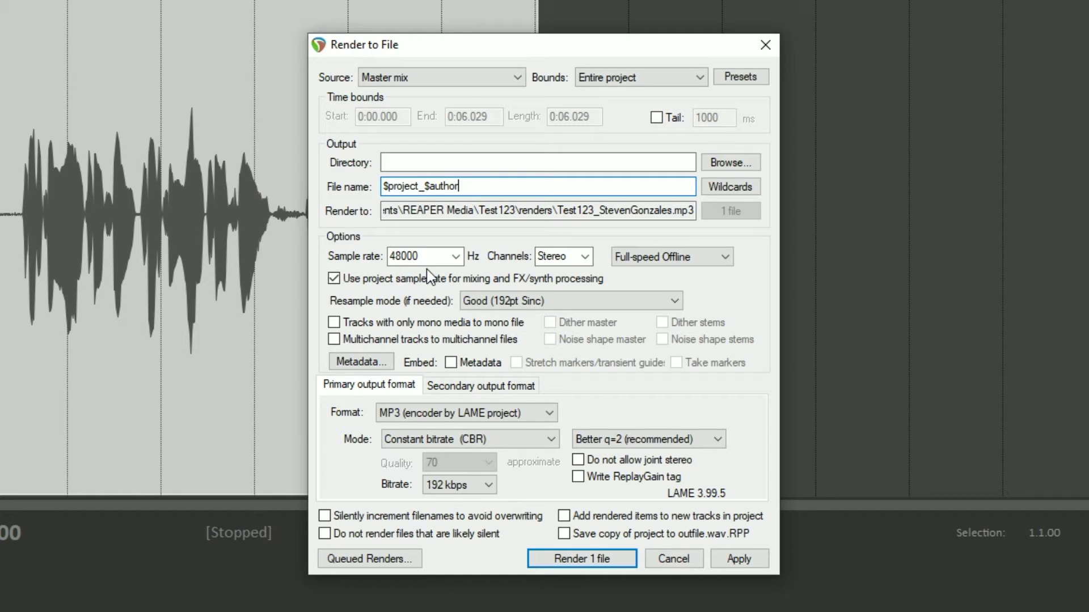
Set Channels to Mono, primary format to WAV, and 'Do not include markers or regions'
{"action": "left_click", "coordinate": [584, 259]}
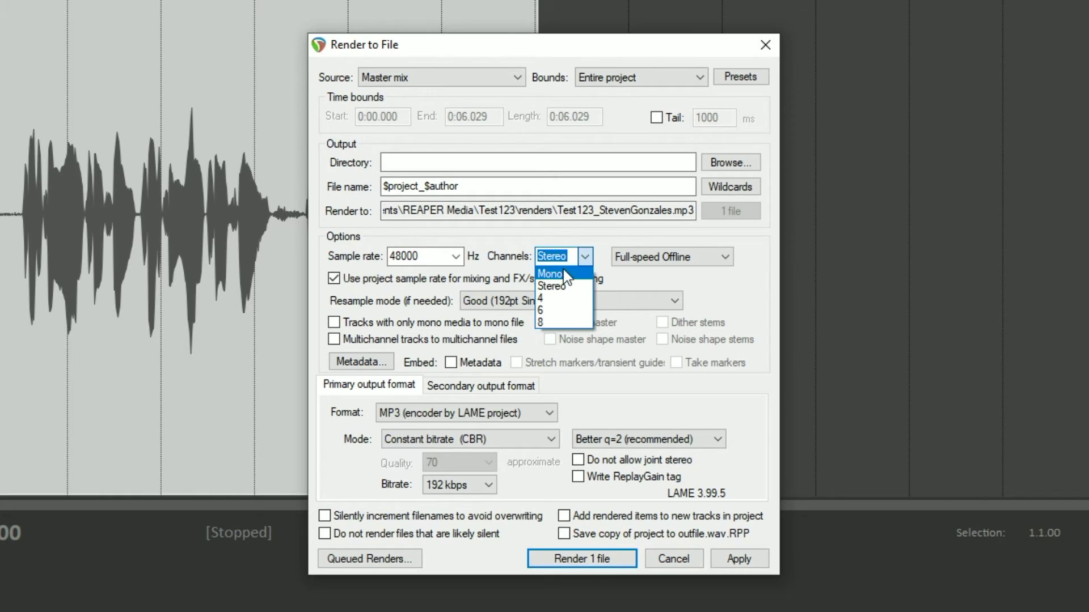
{"action": "left_click", "coordinate": [564, 275]}
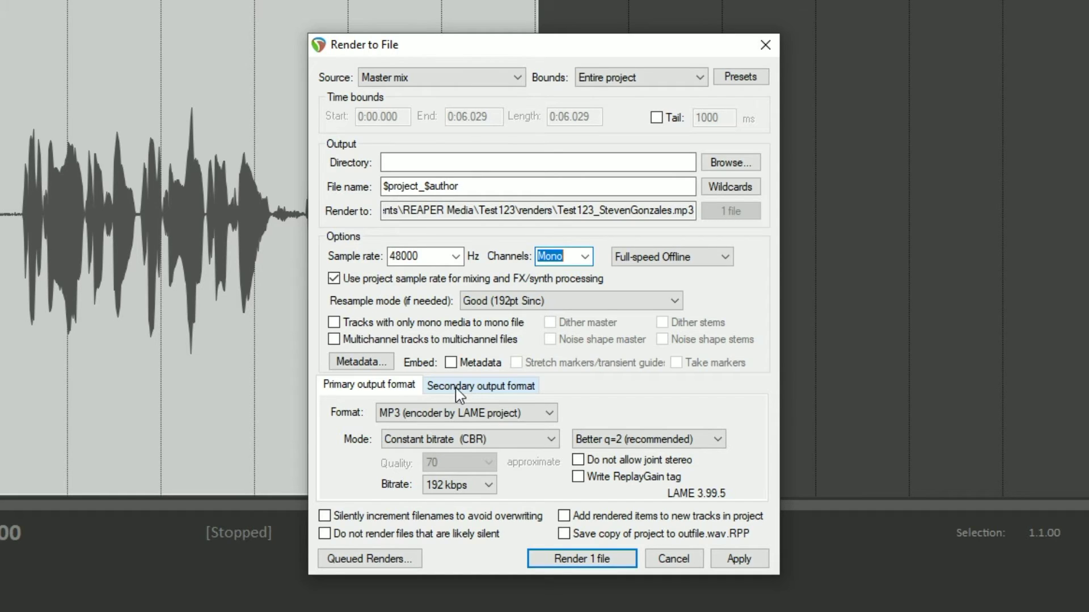
{"action": "left_click", "coordinate": [416, 414]}
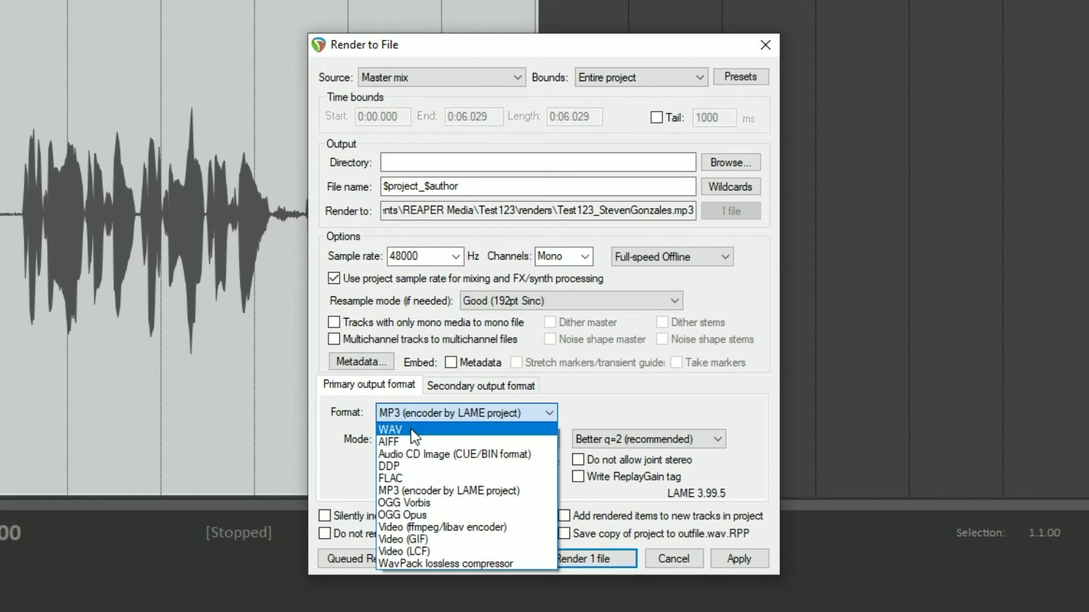
{"action": "left_click", "coordinate": [417, 431]}
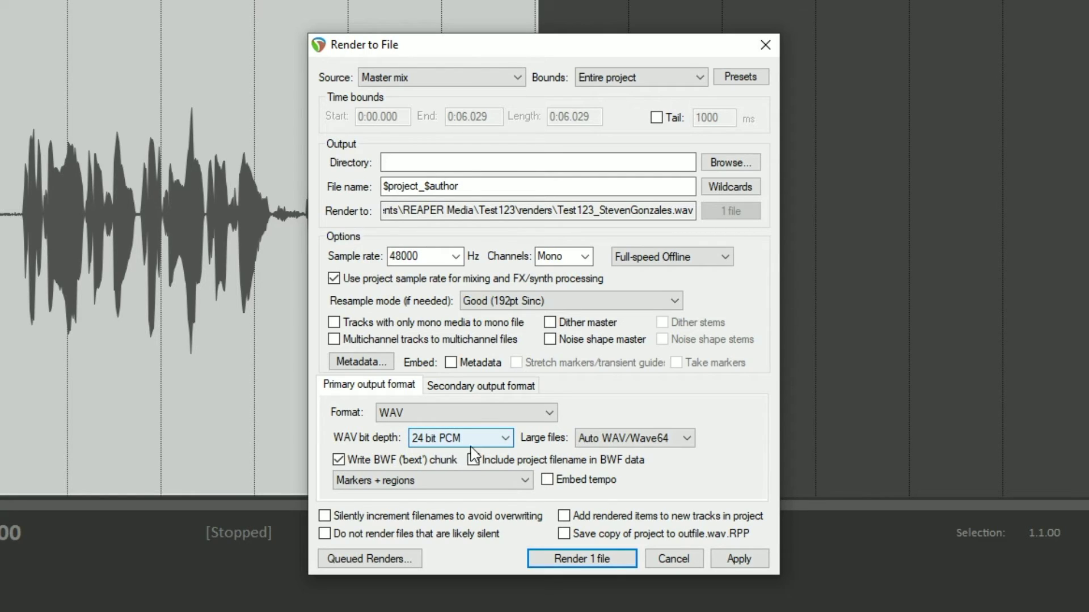
{"action": "left_click", "coordinate": [372, 480]}
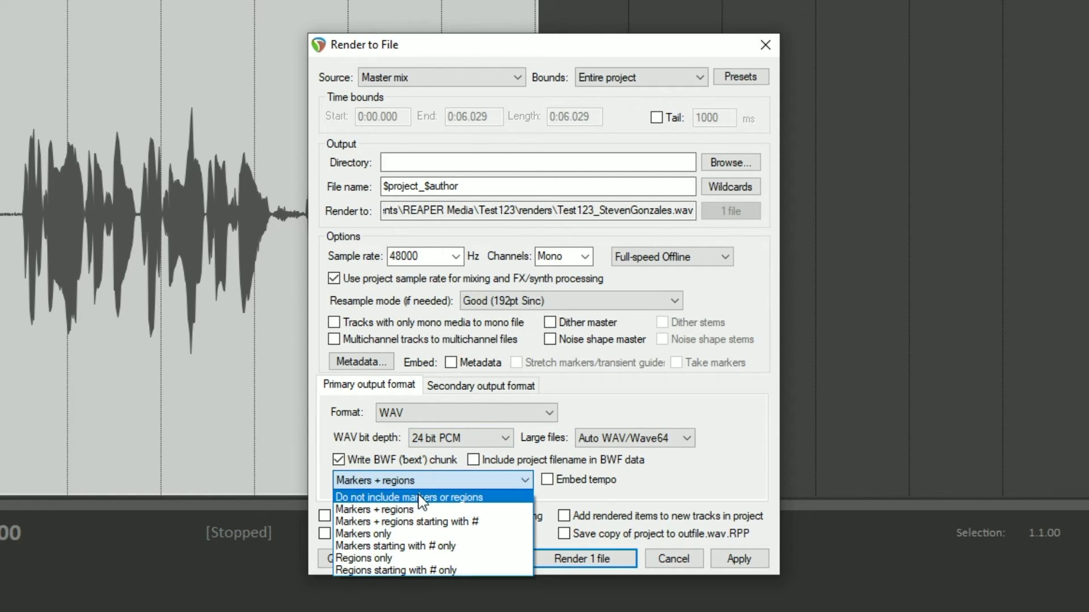
{"action": "left_click", "coordinate": [400, 498]}
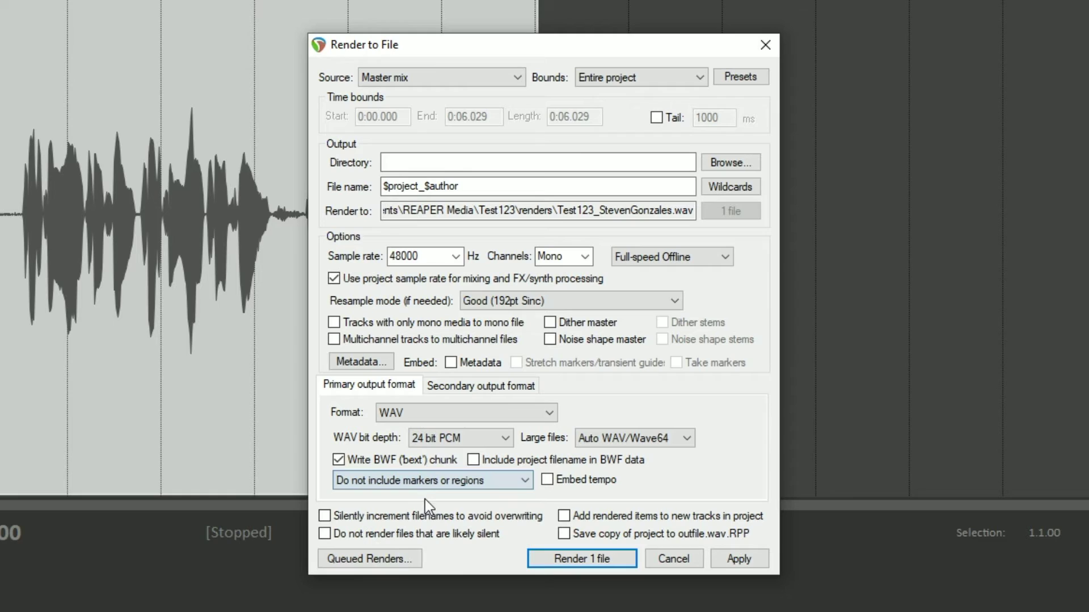
{"action": "left_click", "coordinate": [470, 389]}
Add a 192 kbps MP3 secondary output, confirm two files are listed, and apply
{"action": "left_click", "coordinate": [517, 414]}
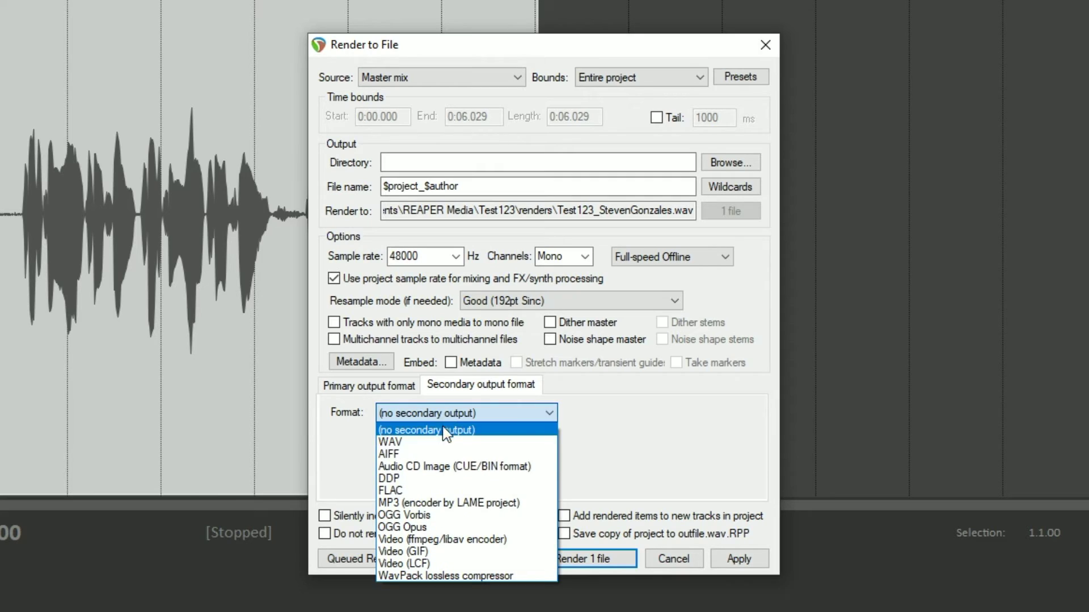
{"action": "left_click", "coordinate": [431, 503]}
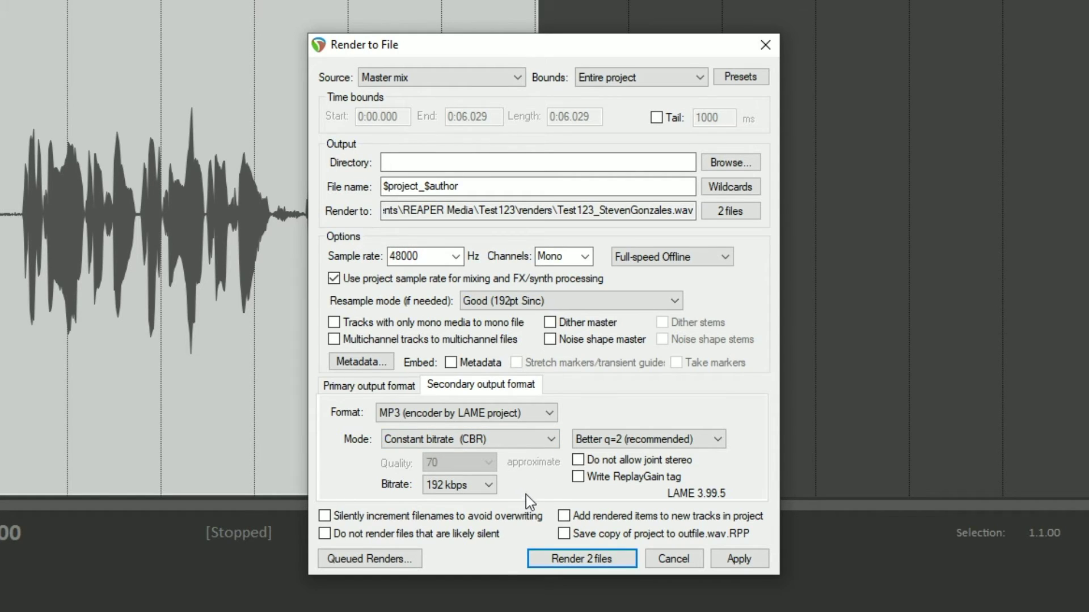
{"action": "key", "text": "alt+Tab"}
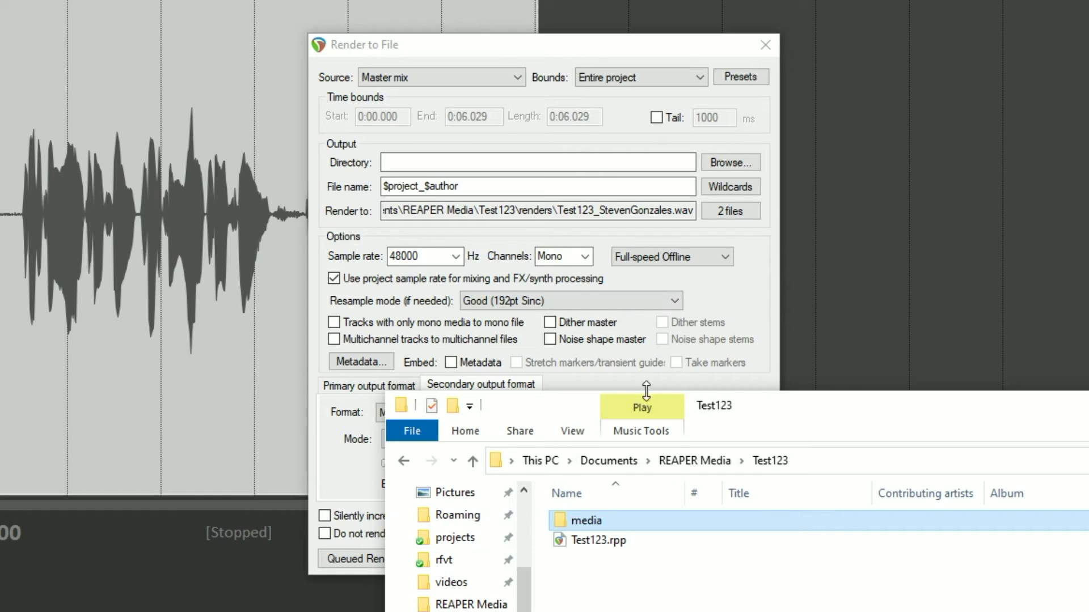
{"action": "left_click", "coordinate": [533, 50]}
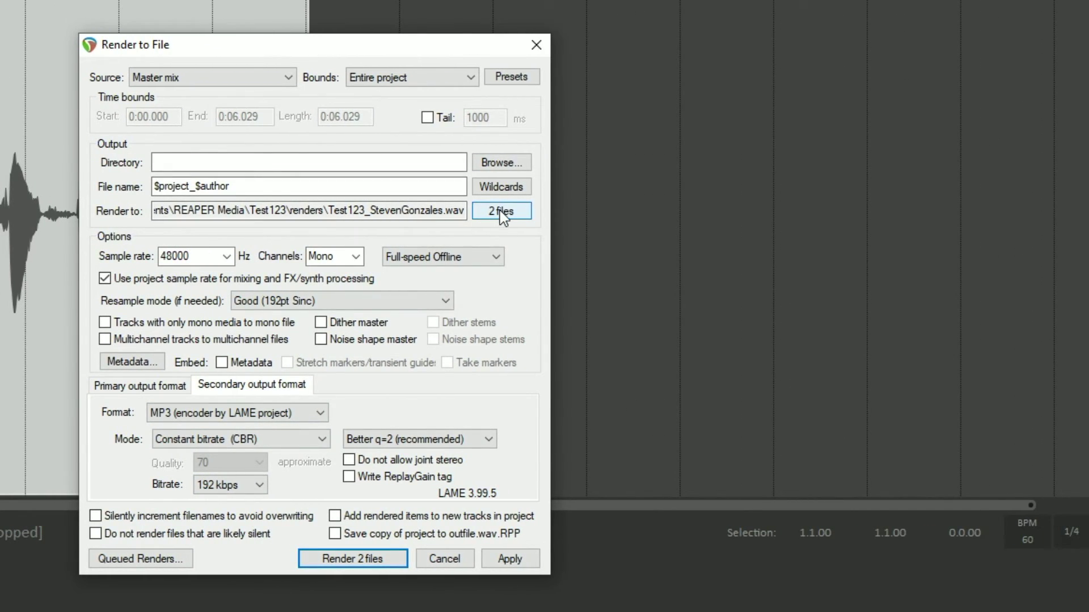
{"action": "left_click", "coordinate": [499, 212]}
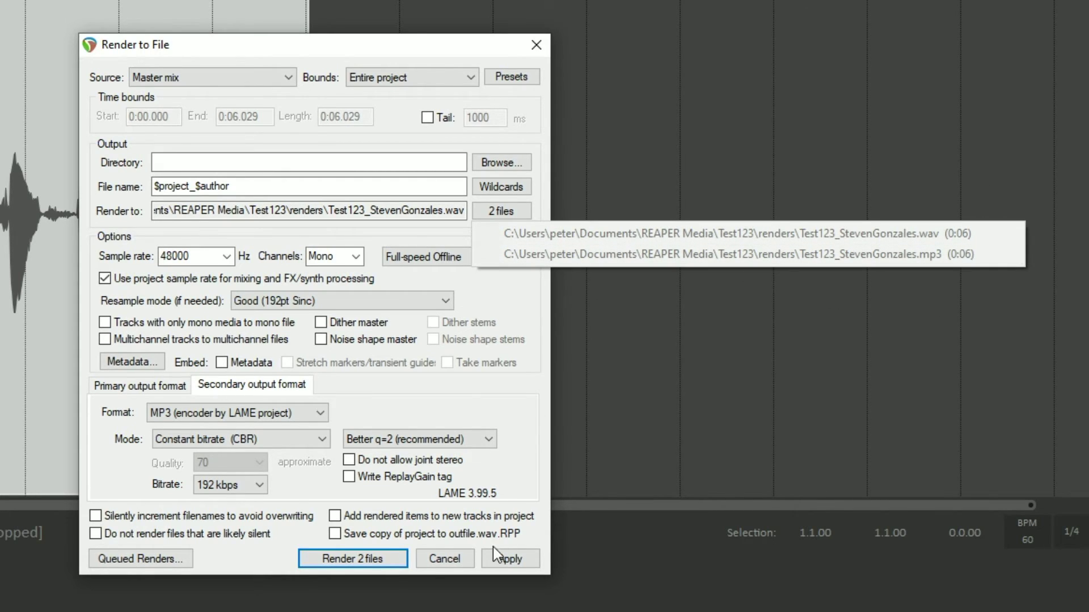
{"action": "left_click", "coordinate": [510, 560]}
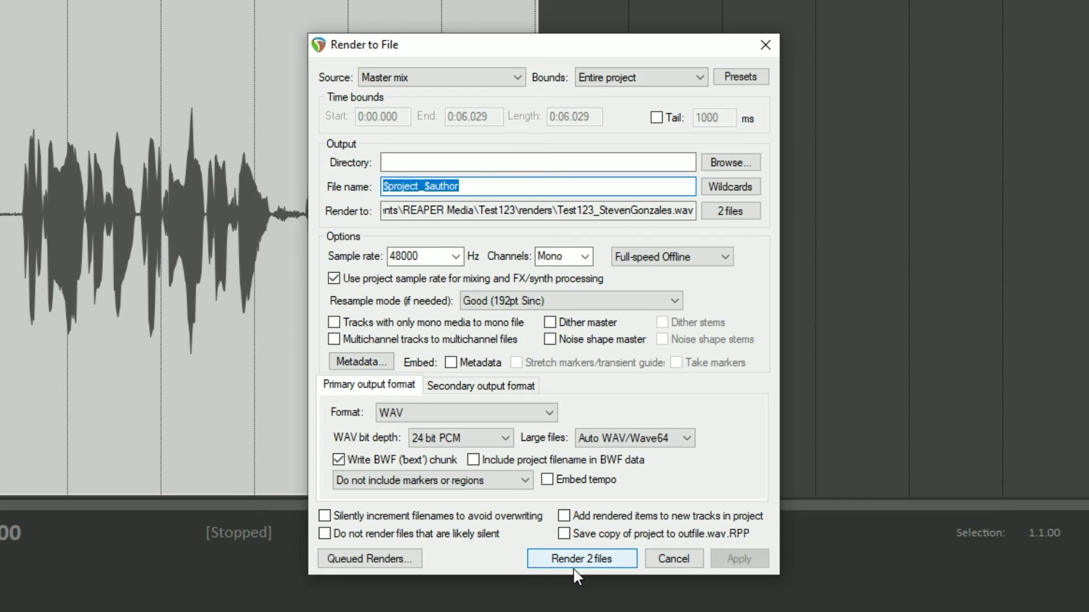
Render both files, Test123_StevenGonzales.wav (24 bit mono) and its MP3 copy
{"action": "left_click", "coordinate": [587, 562]}
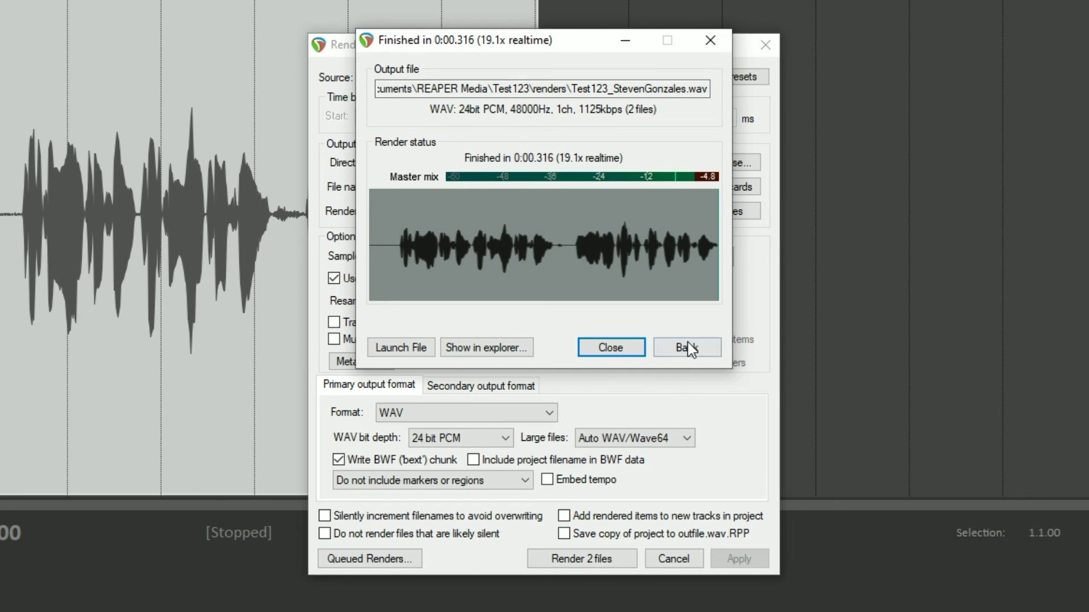
Open the Test123 renders folder in File Explorer and widen Name to show both rendered files
{"action": "left_click", "coordinate": [611, 349]}
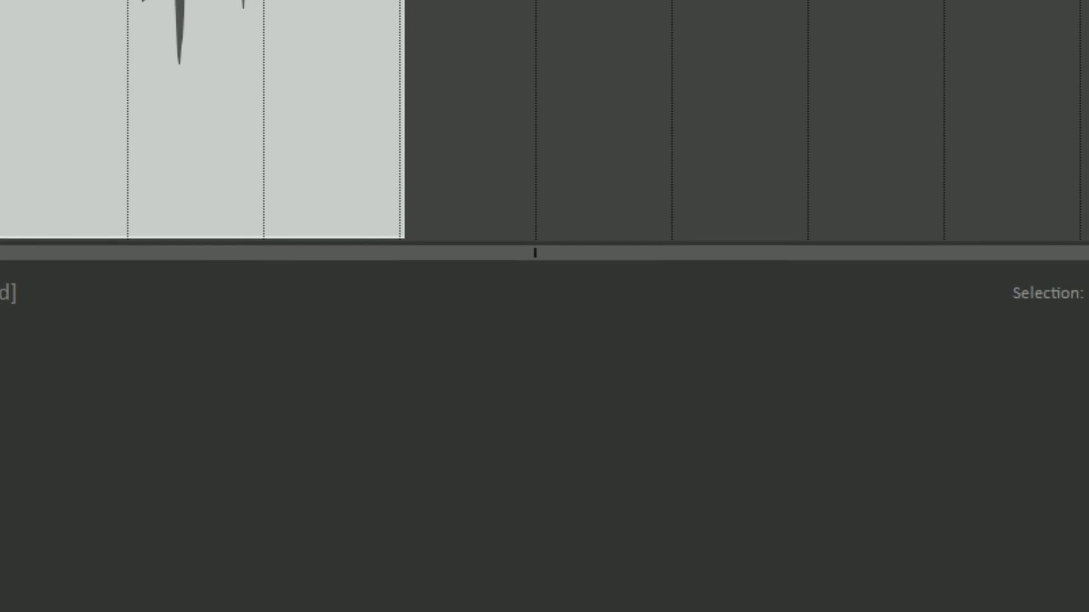
{"action": "key", "text": "alt+Tab"}
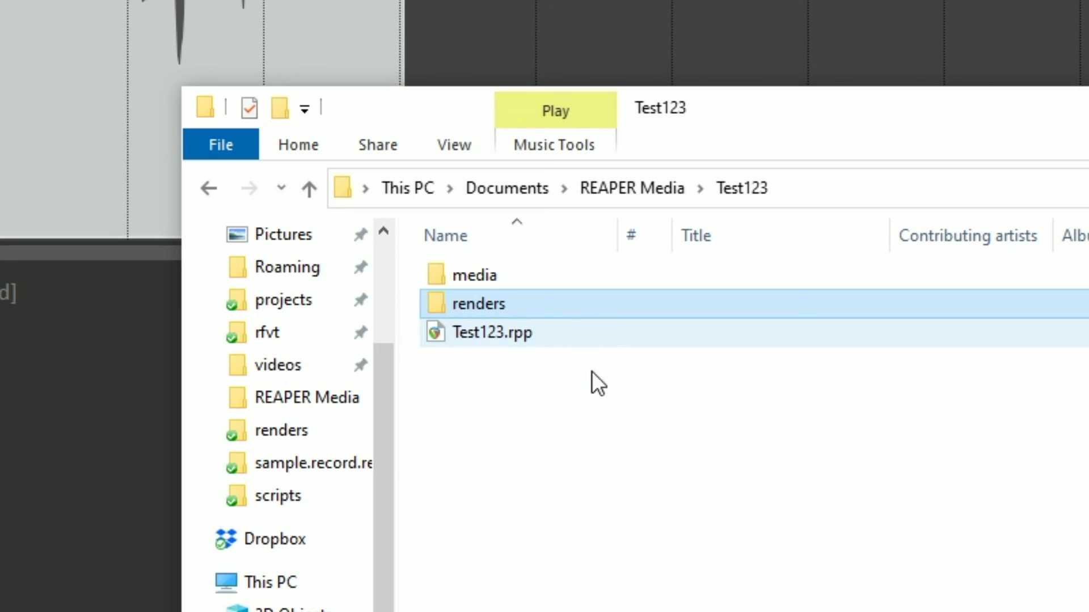
{"action": "double_click", "coordinate": [475, 306]}
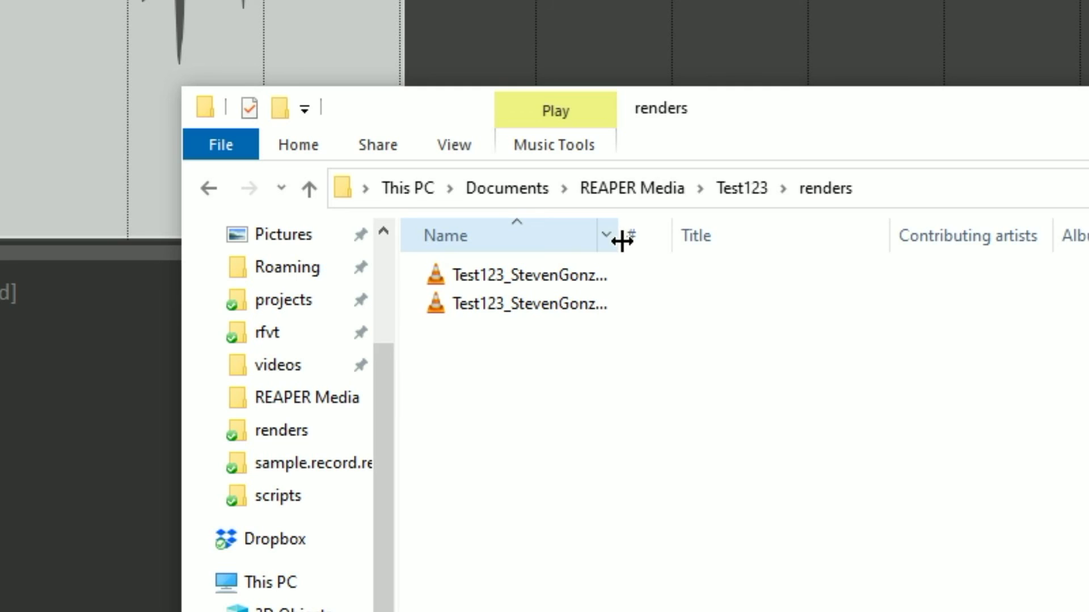
{"action": "left_click_drag", "start_coordinate": [622, 241], "coordinate": [764, 249]}
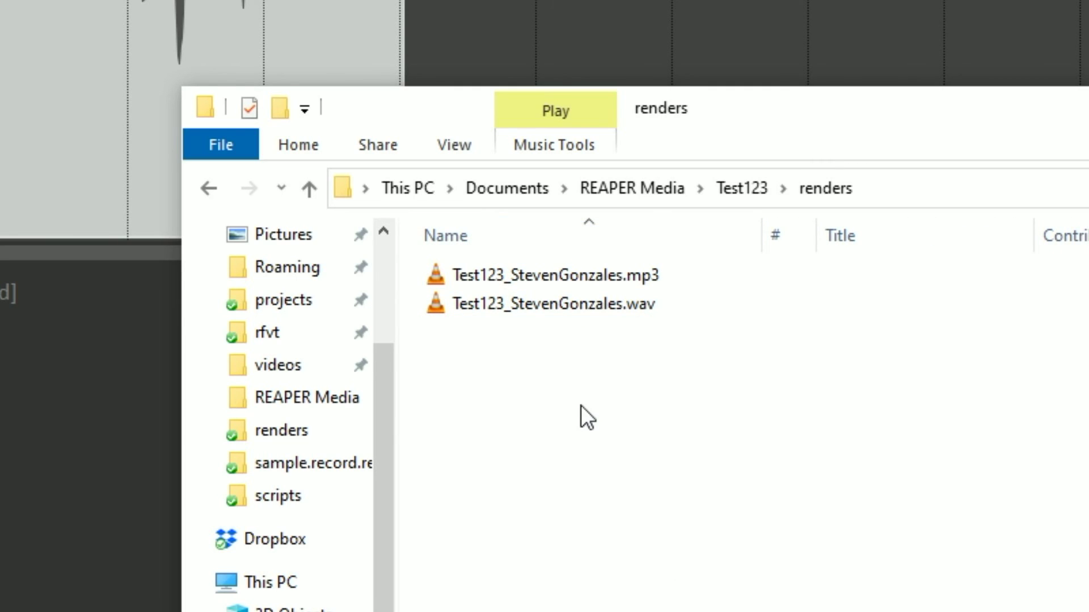